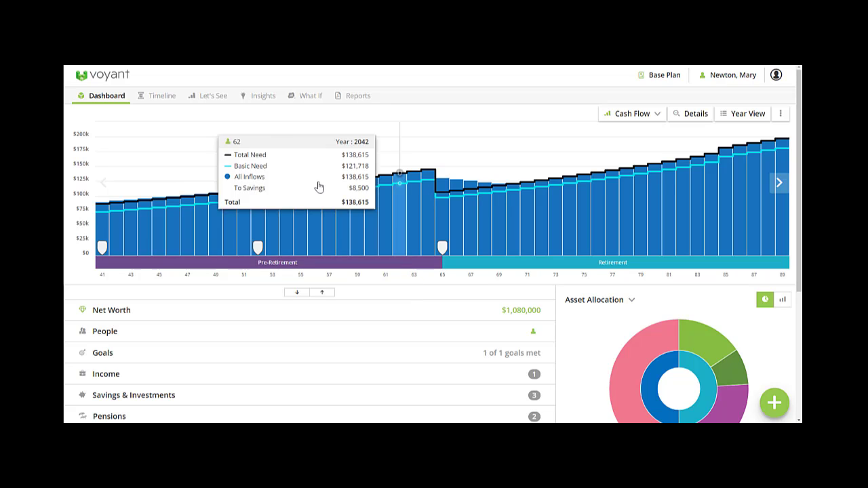
Create a what-if plan named "Rental property and new property" as a copy of the Base Plan
click(308, 99)
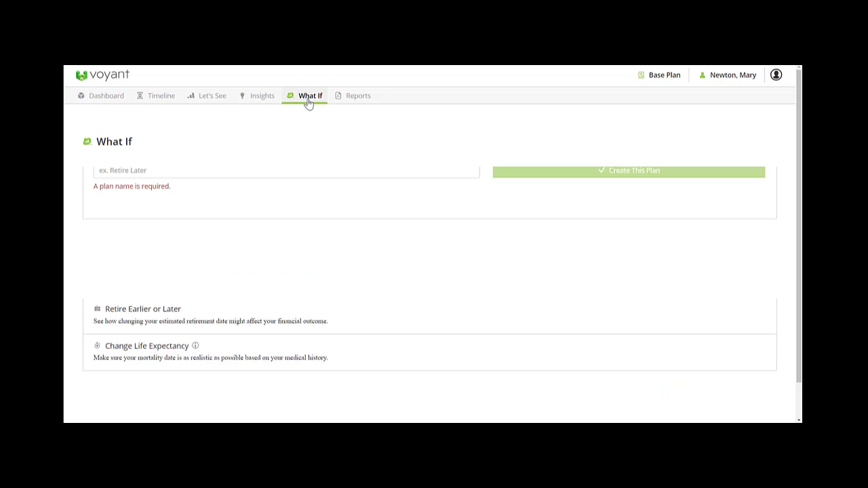
click(147, 241)
text(Rental property and new property)
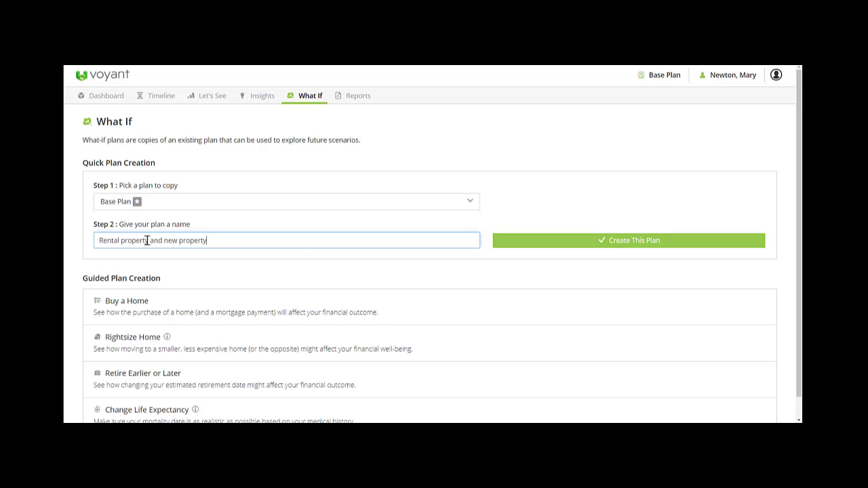
click(615, 247)
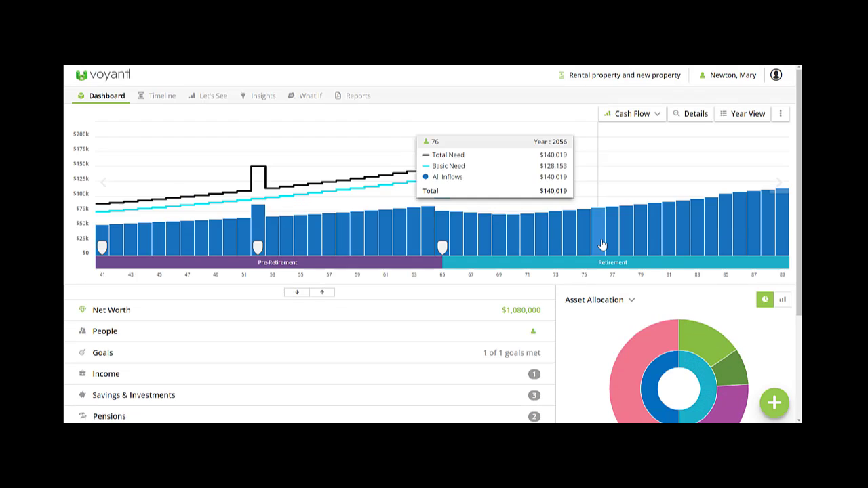
Review the existing properties listed in the new plan
scroll(373, 319, down, 3)
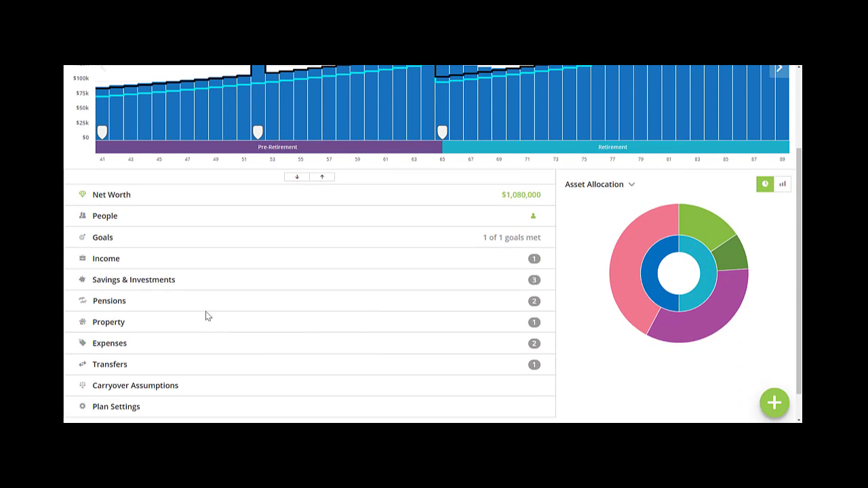
click(206, 319)
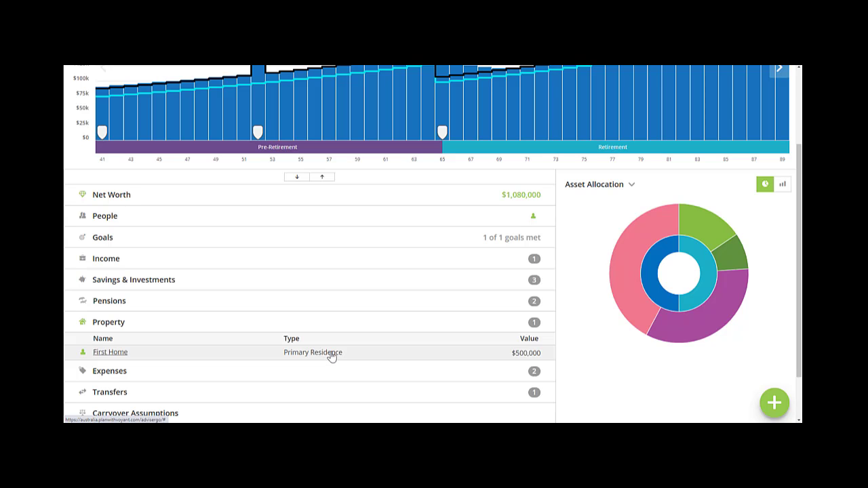
scroll(330, 357, up, 3)
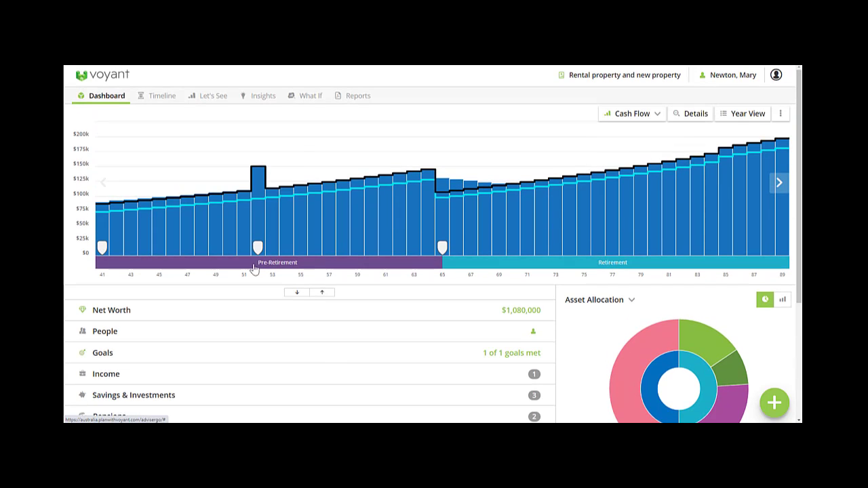
Add an event to the plan's timeline at age 47 and name it "New property purchase"
click(156, 97)
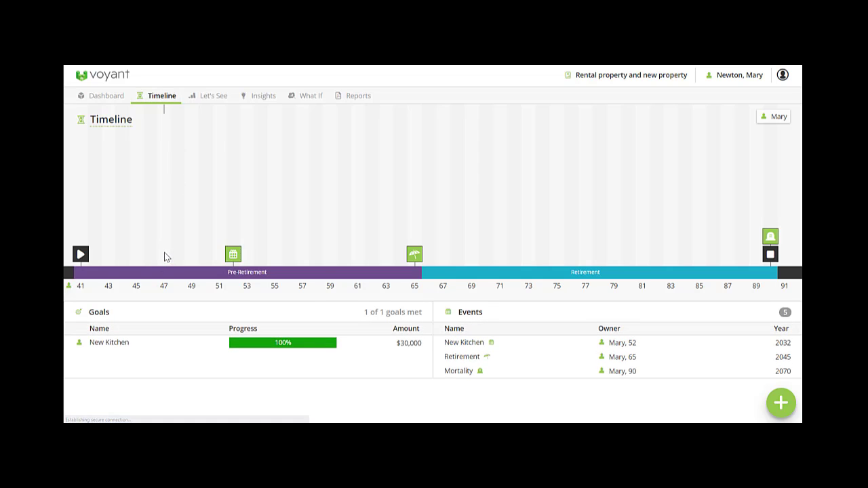
click(164, 252)
click(222, 155)
double_click(222, 154)
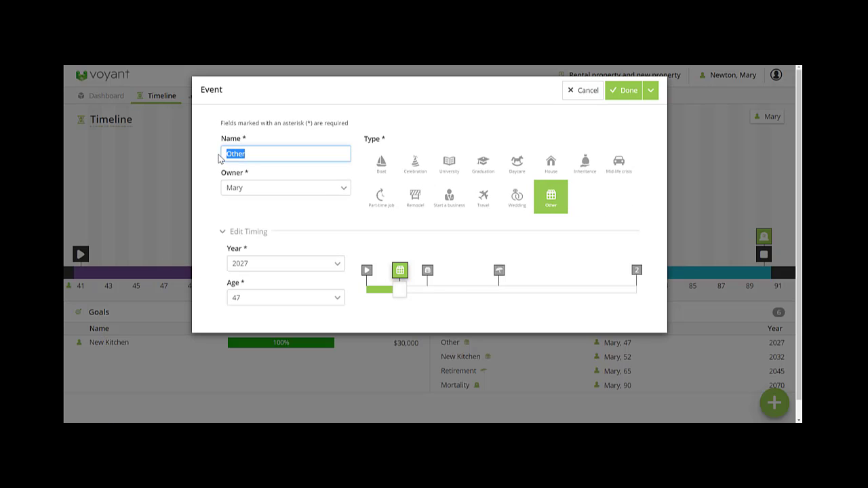
text(New property purchase)
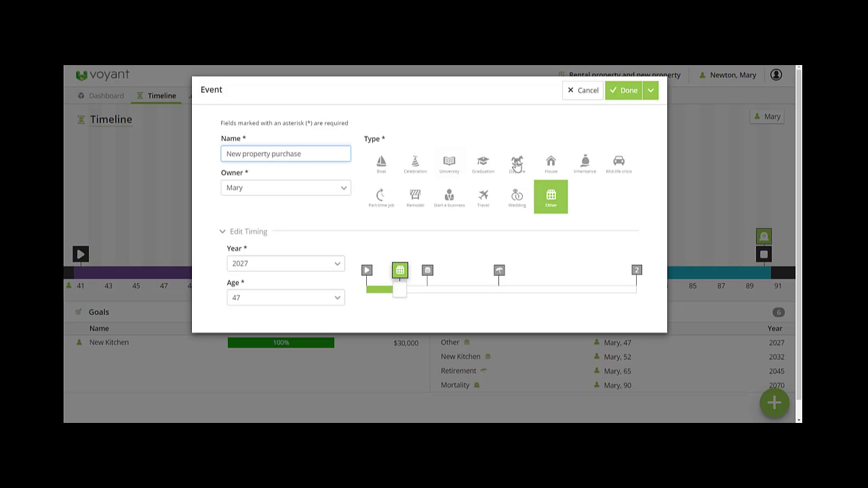
Set the event's type to House and its timing to 2025, age 45, and save it
click(550, 164)
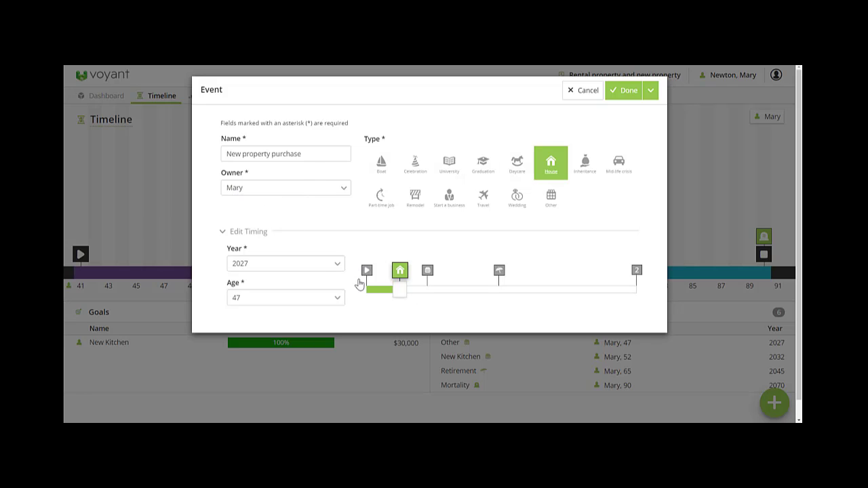
drag(400, 293, 388, 293)
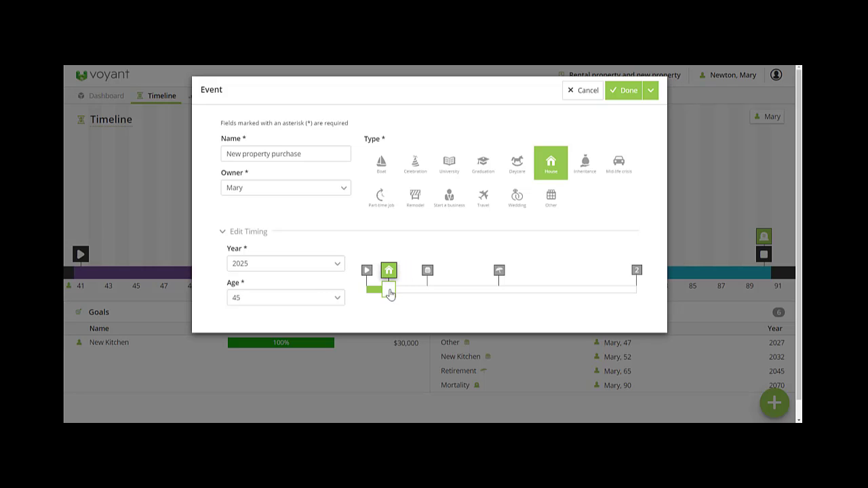
click(627, 95)
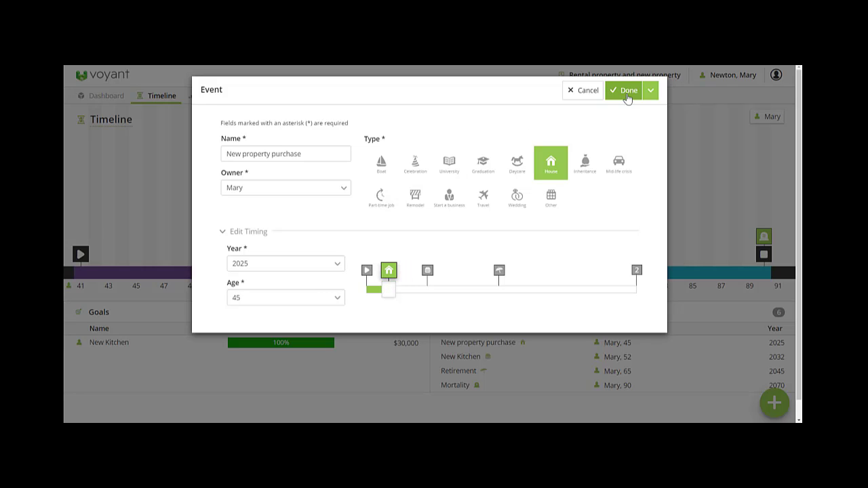
mouse_move(137, 258)
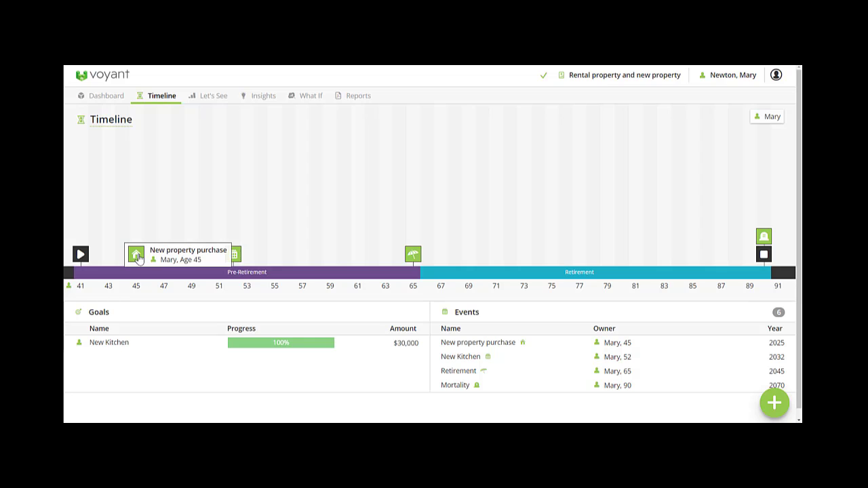
Start a new property entry from the dashboard and name it "New family Home"
click(103, 98)
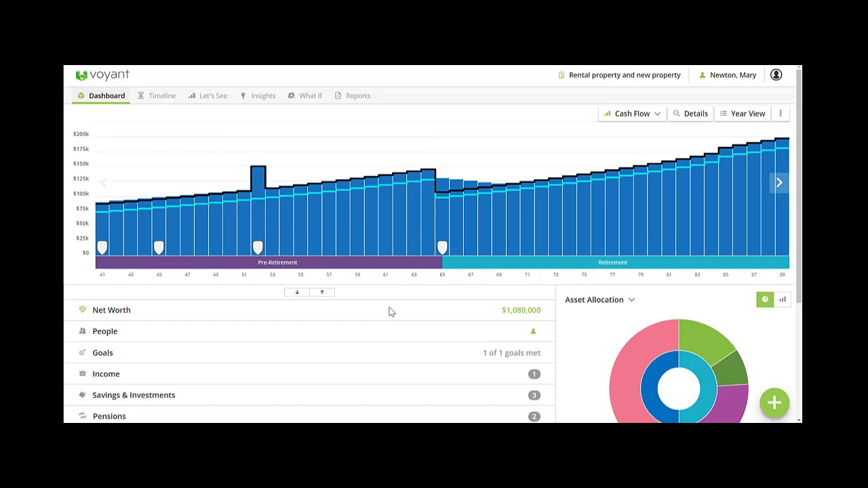
click(776, 404)
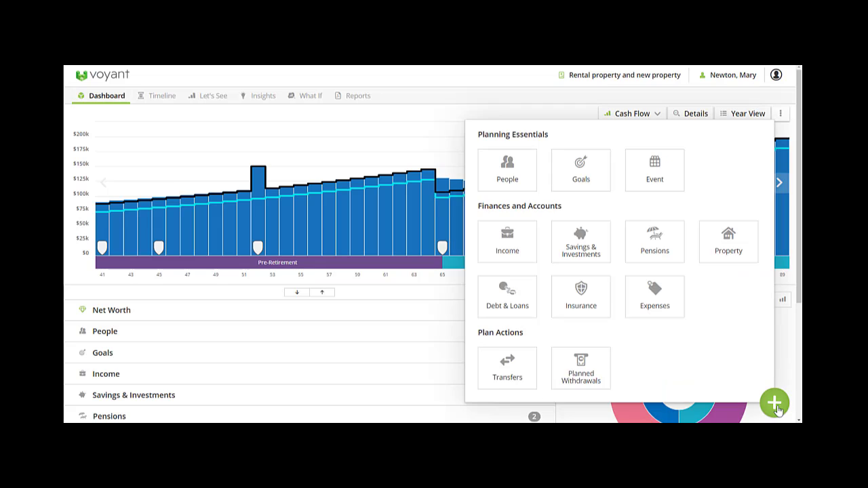
click(729, 250)
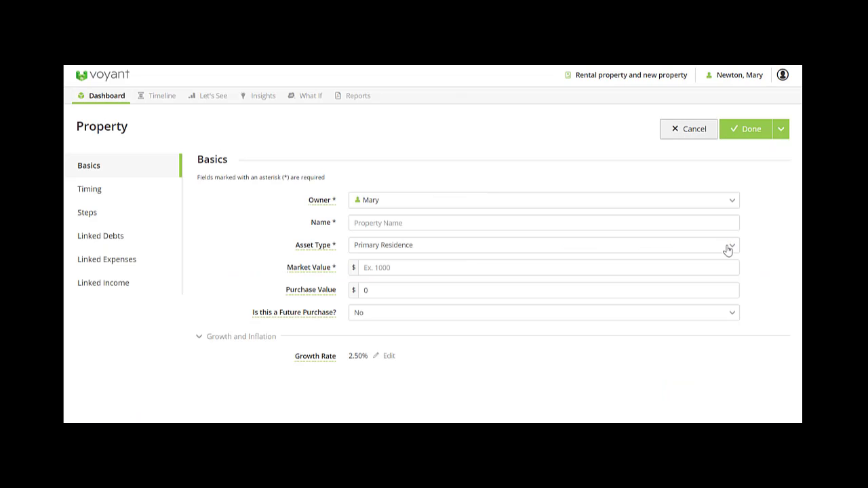
click(390, 224)
text(New)
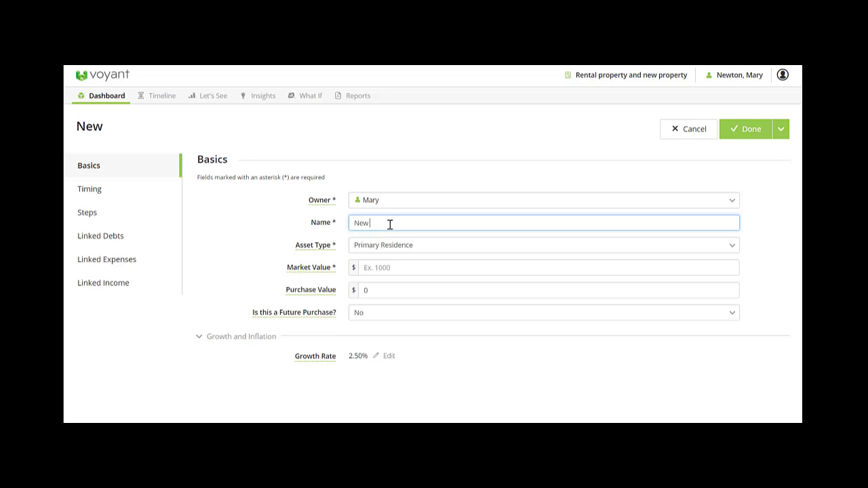
text( famil)
key(BackSpace)
text(y Home)
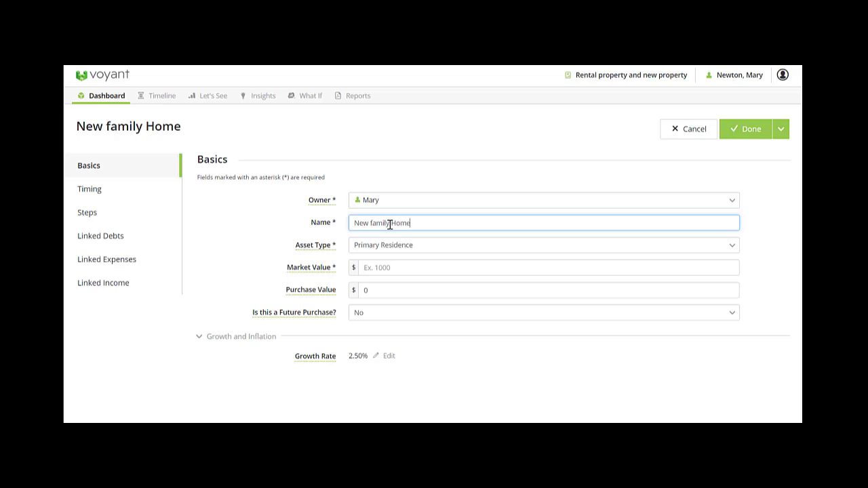
Set the property's market value to $500,000 and mark it as a future purchase
click(378, 270)
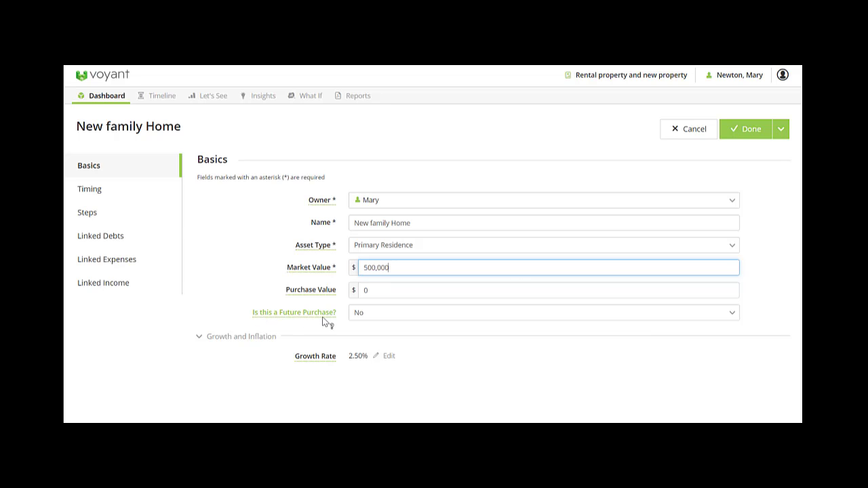
click(378, 315)
click(372, 339)
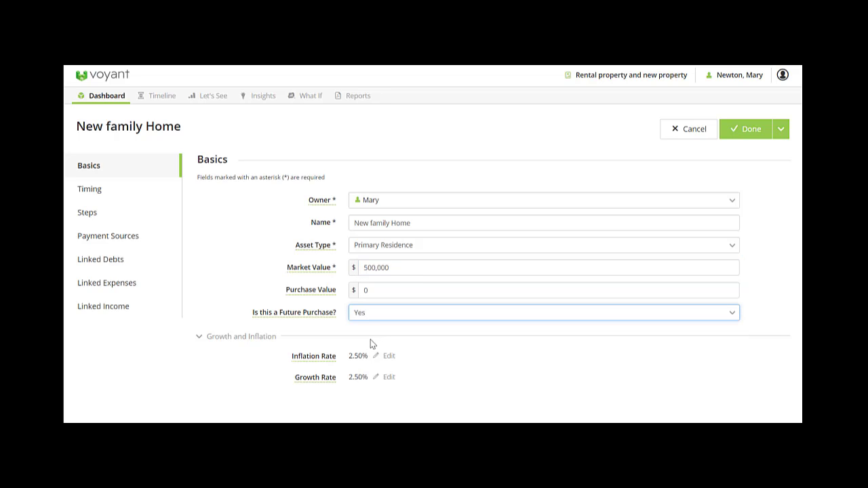
click(387, 335)
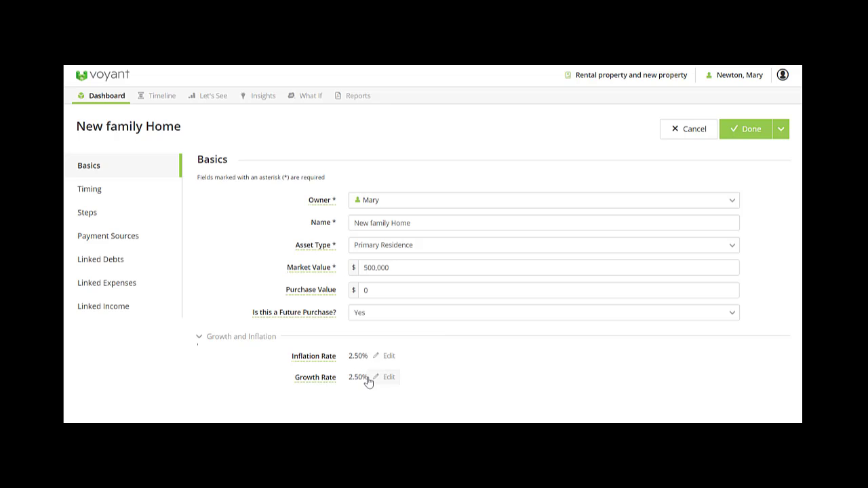
Read the help on the Market Value field, check its related videos, and close the help
click(314, 269)
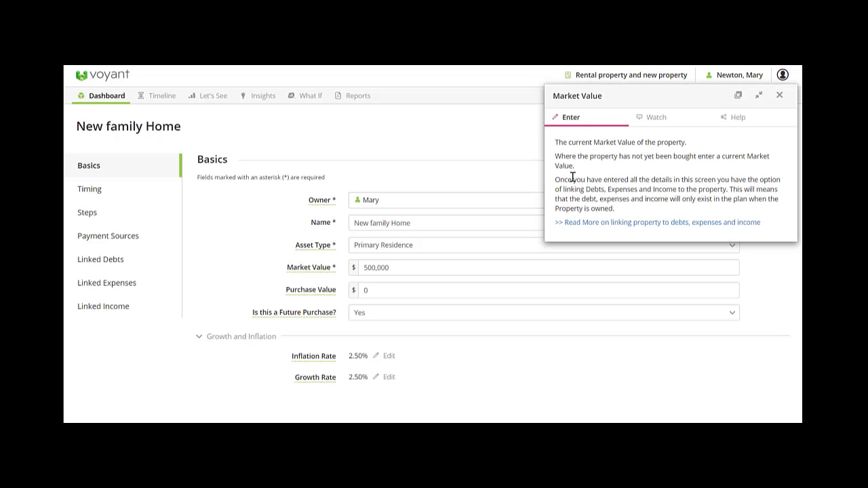
triple_click(564, 163)
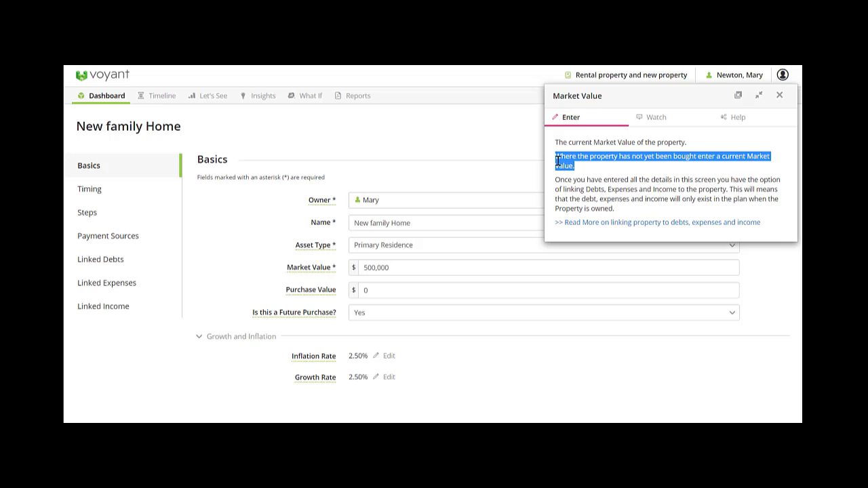
click(678, 118)
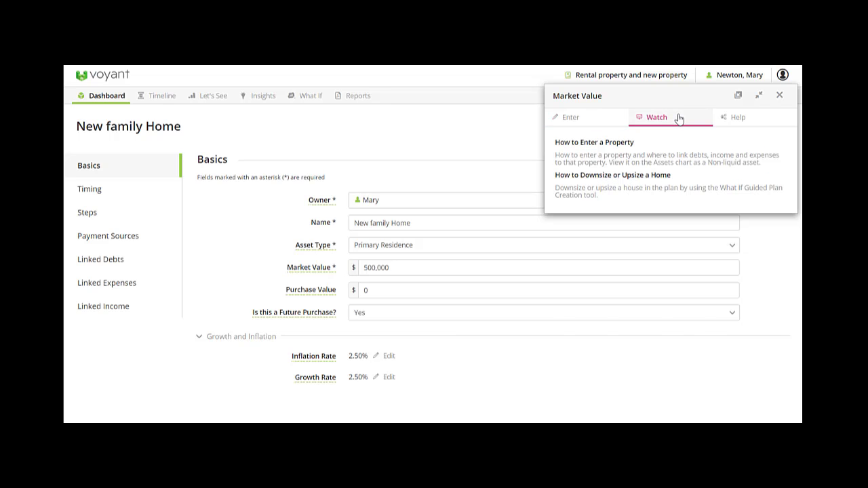
click(780, 95)
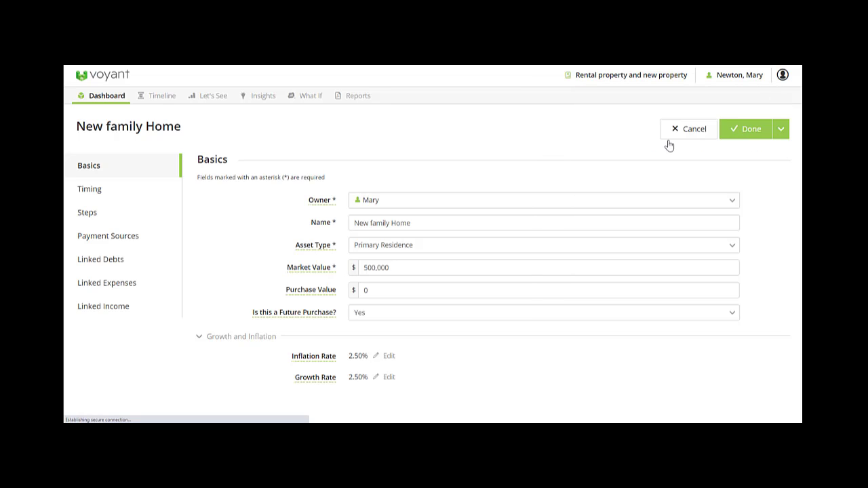
Set the "New property purchase" event as the property's buy event and save the property
click(130, 197)
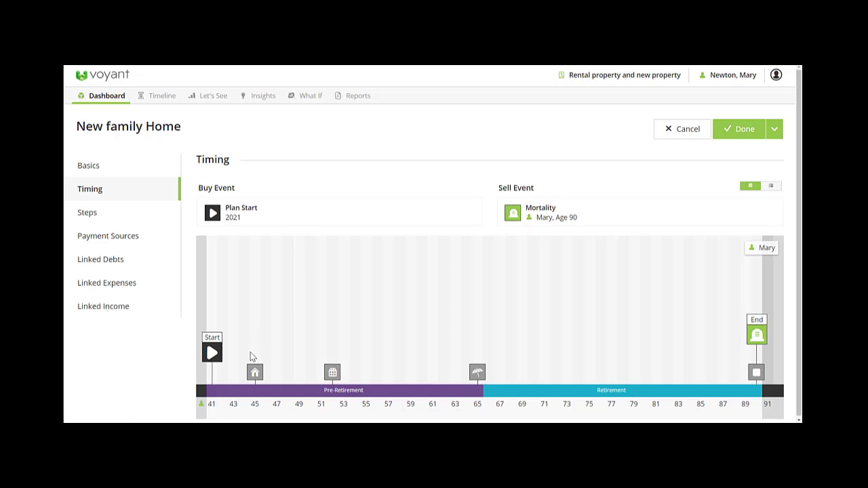
click(255, 375)
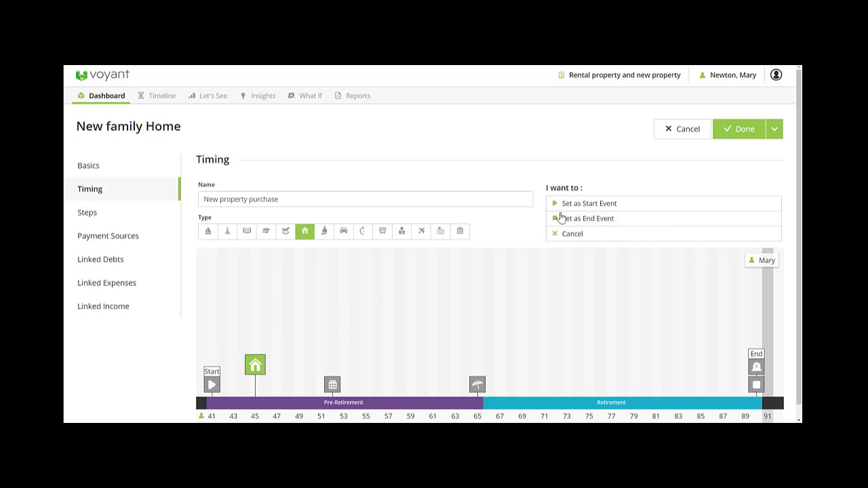
click(572, 203)
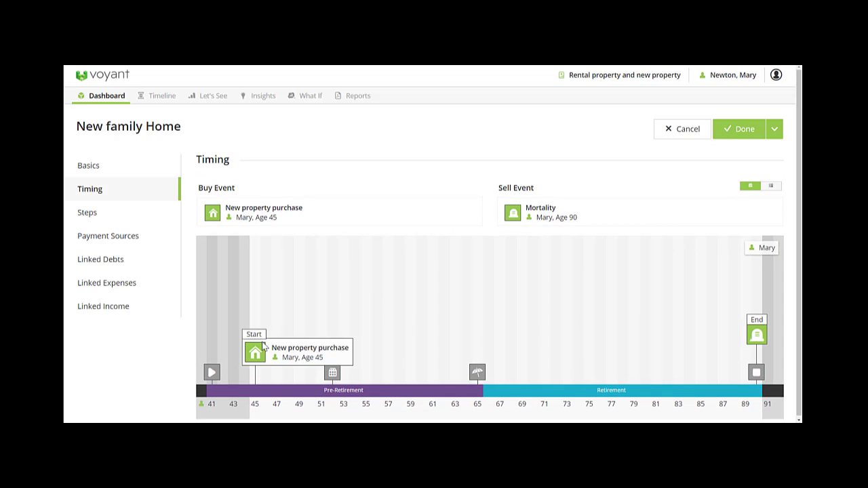
mouse_move(757, 338)
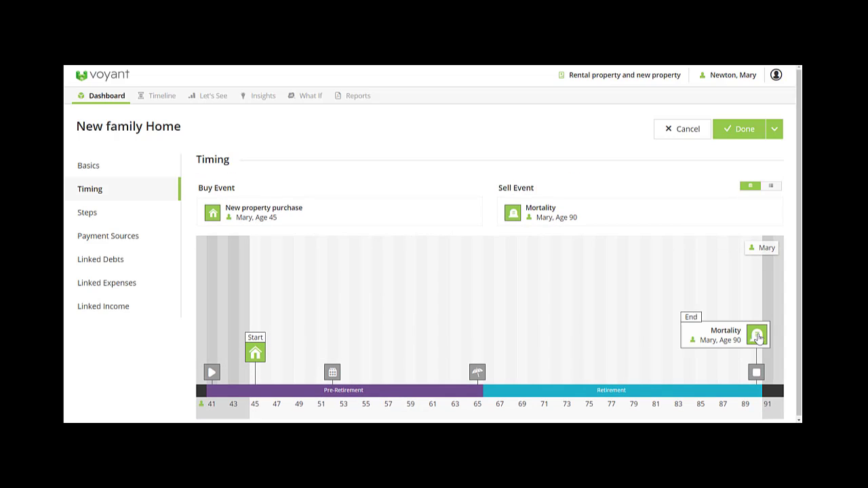
click(733, 134)
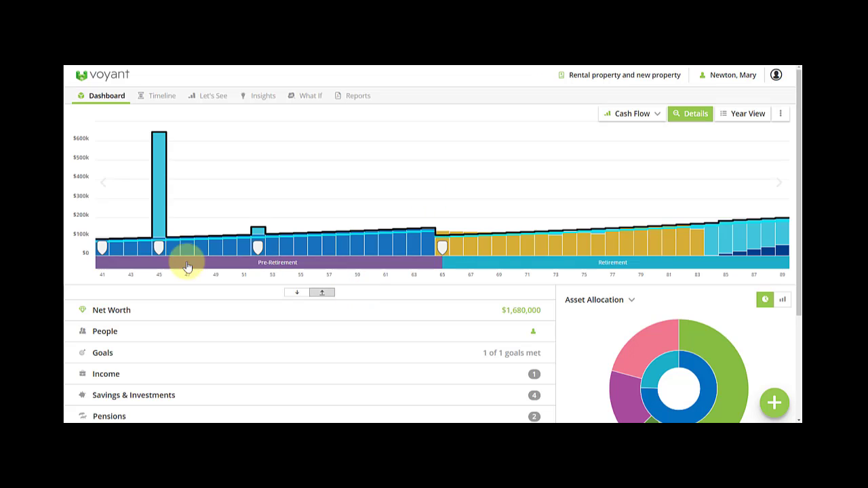
Examine the 2025 expenses in the year view, including the payment sources for the new family home's purchase expense
mouse_move(158, 229)
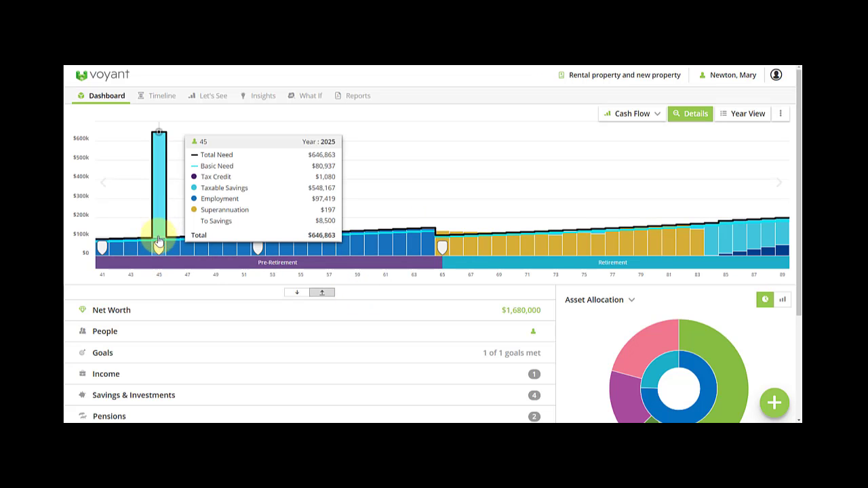
click(162, 186)
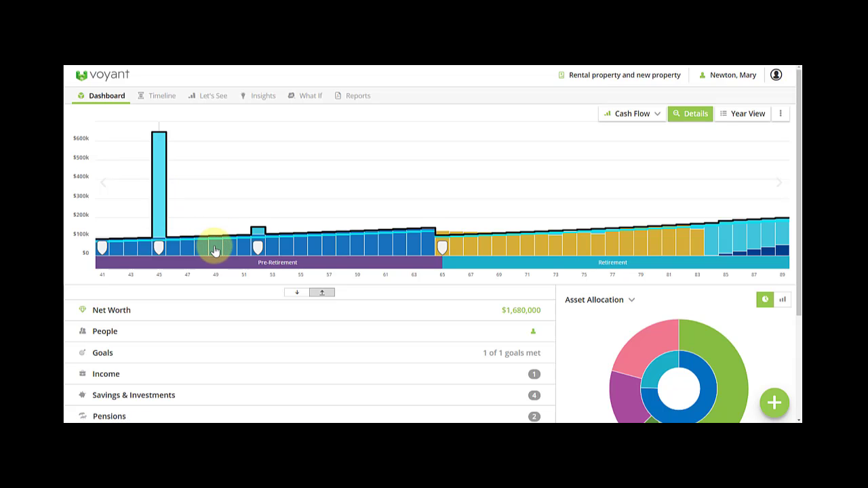
click(218, 272)
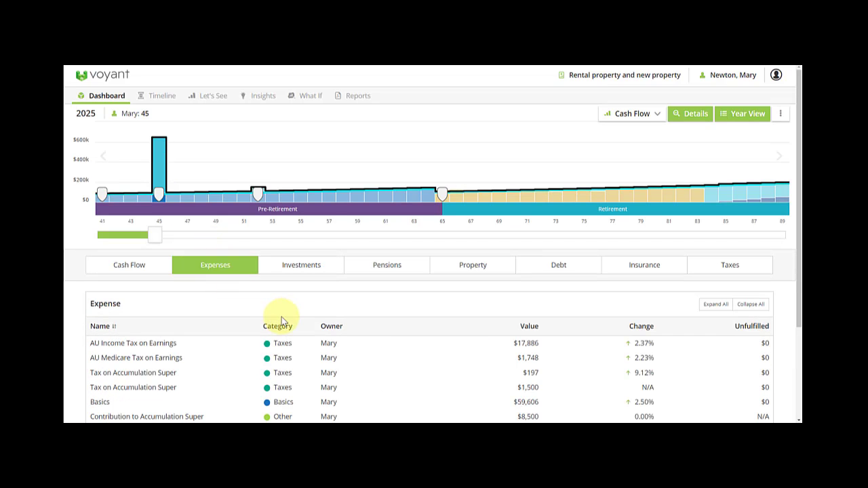
scroll(281, 319, down, 1)
scroll(281, 320, down, 1)
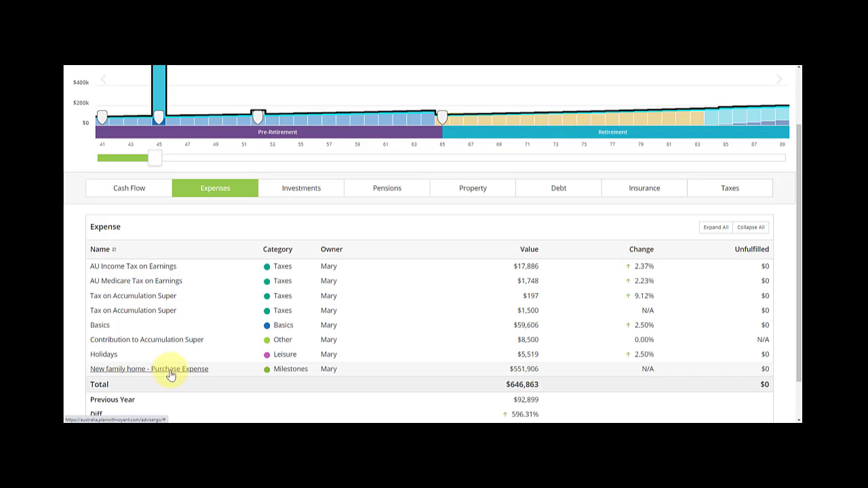
click(184, 372)
scroll(267, 373, down, 2)
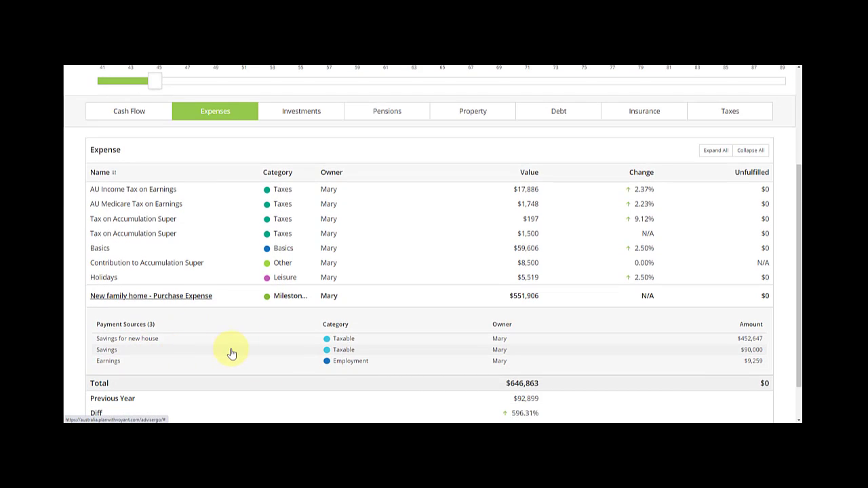
Review the current and purchased properties for 2025 in the year view, and return to the dashboard overview
scroll(231, 351, up, 1)
click(483, 151)
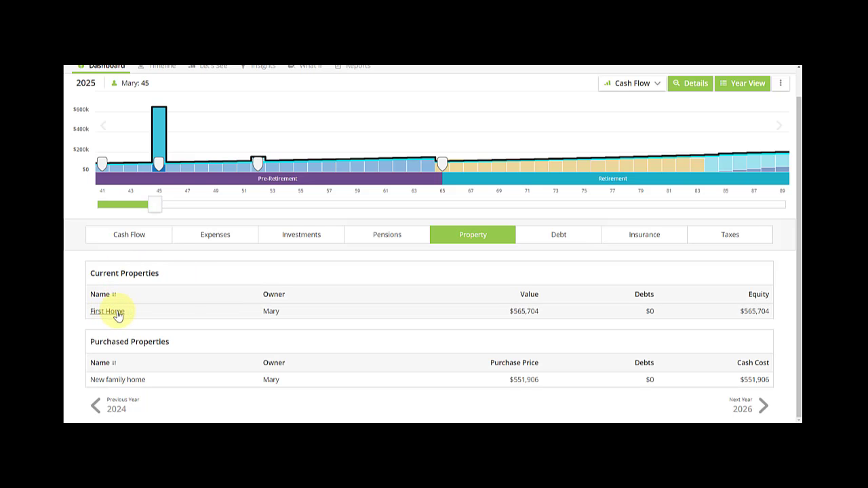
scroll(217, 317, up, 1)
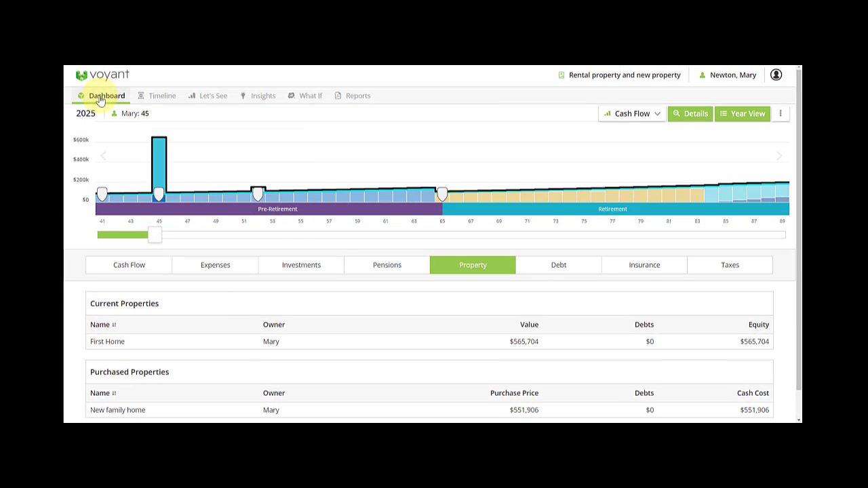
click(100, 98)
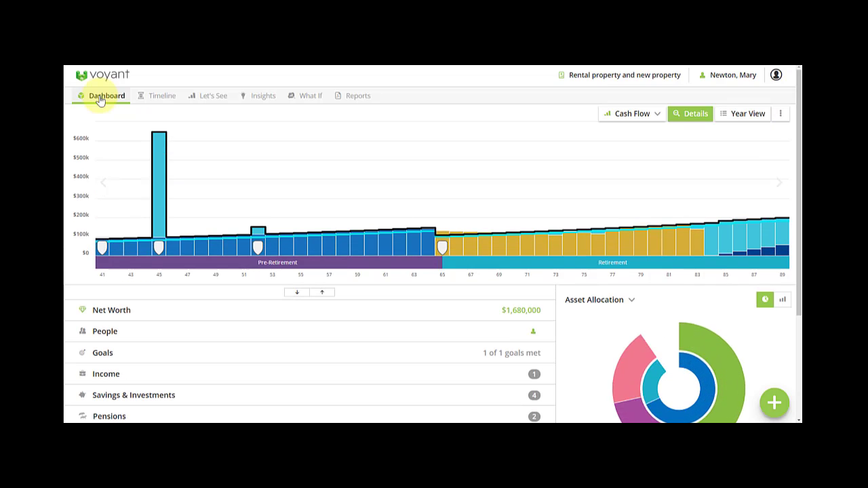
Change the asset type of the First Home property to Rental Property and save it
scroll(368, 325, down, 3)
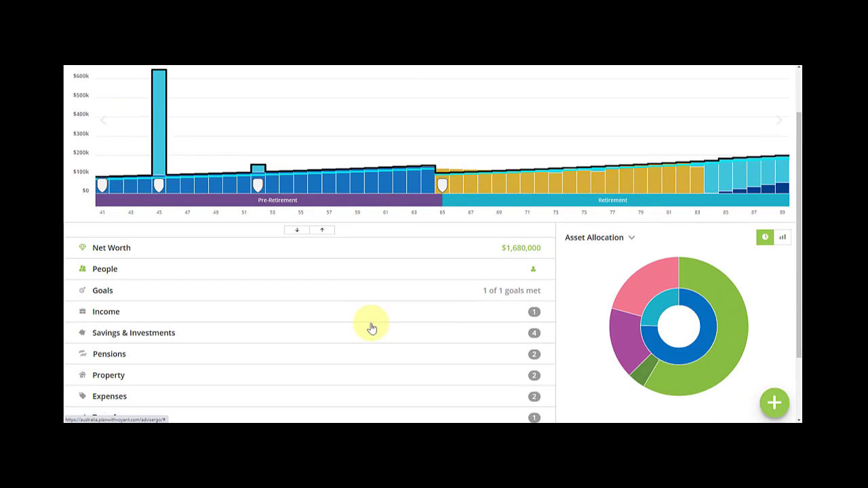
click(229, 360)
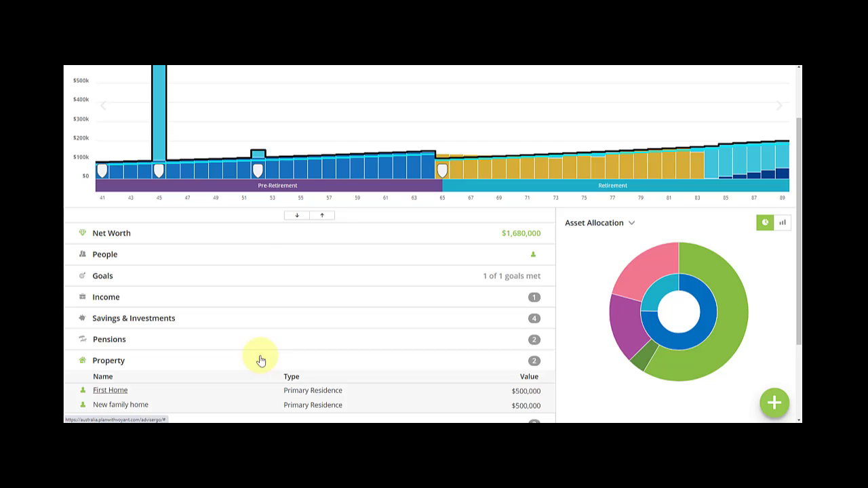
click(315, 393)
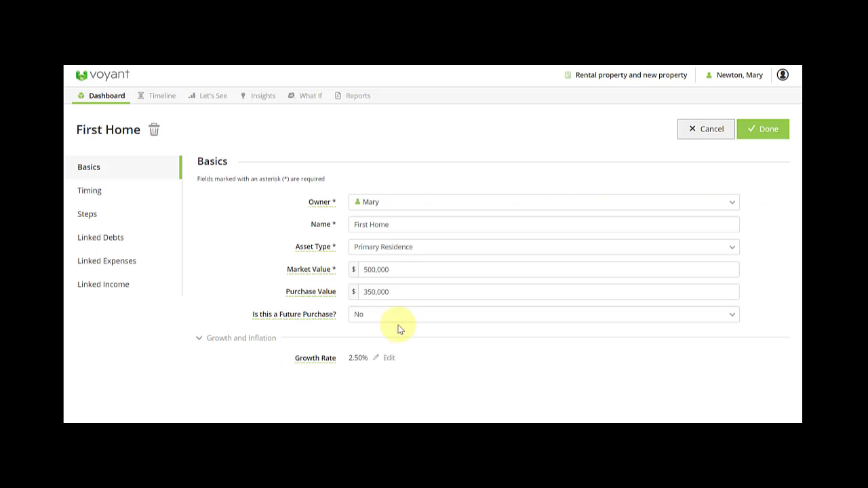
click(402, 250)
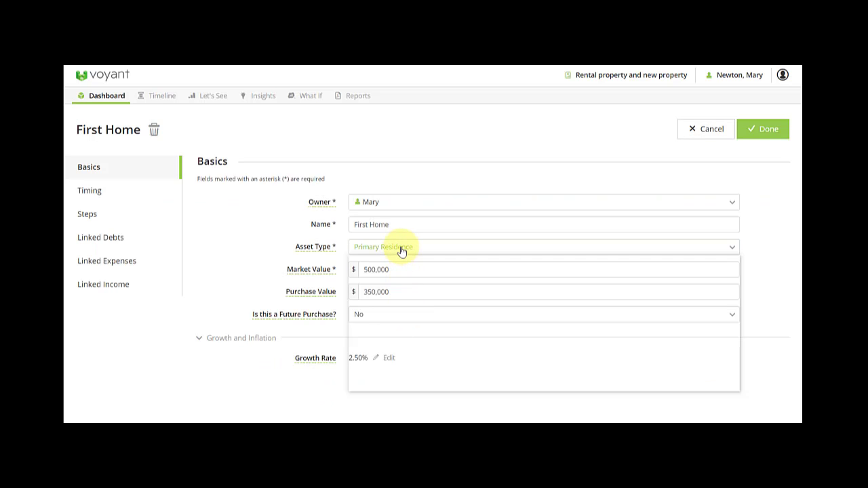
click(398, 288)
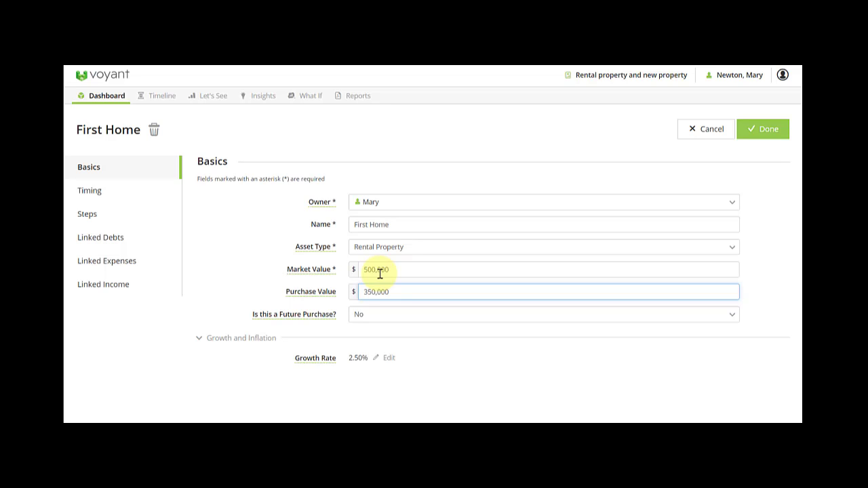
click(767, 133)
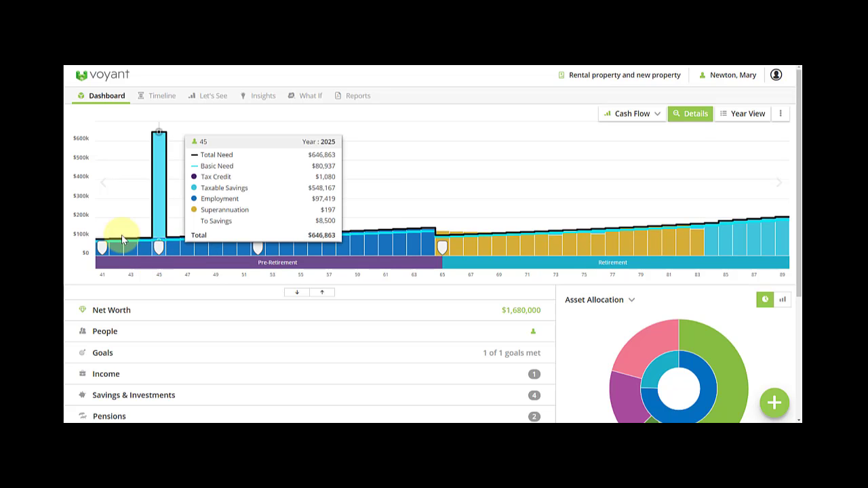
Examine the yearly cash flow breakdown on the chart across the pre-retirement years from 2021 to 2040
mouse_move(102, 245)
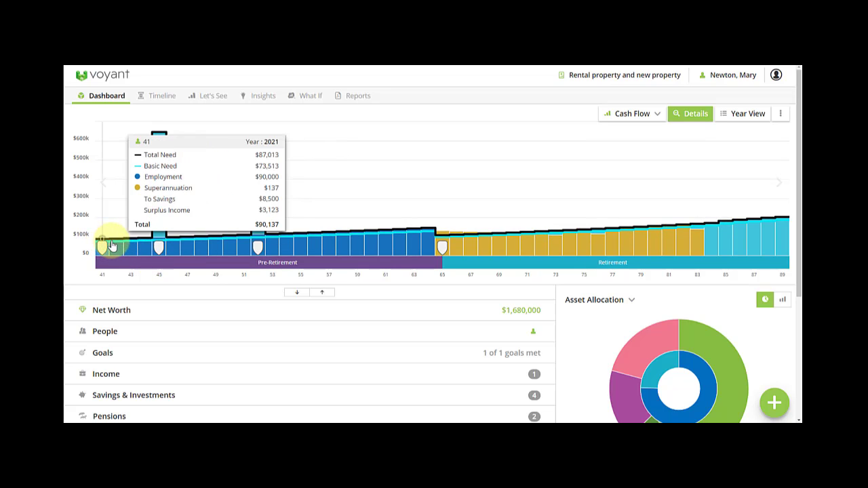
mouse_move(158, 246)
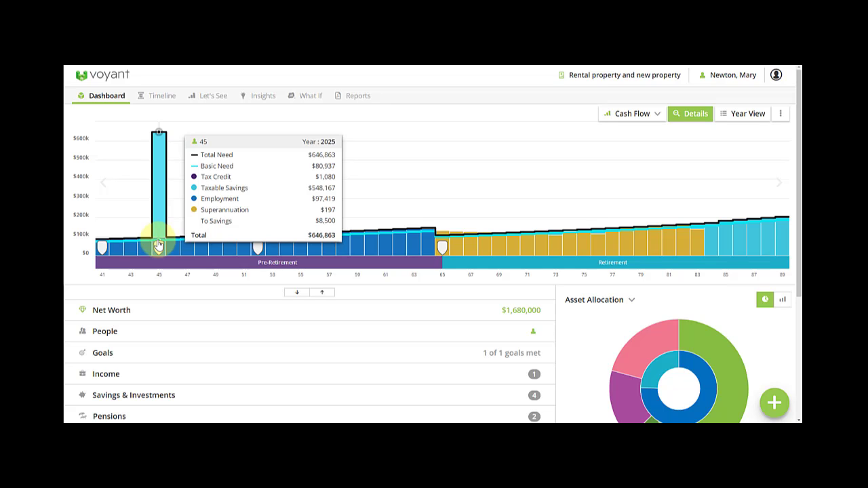
mouse_move(133, 252)
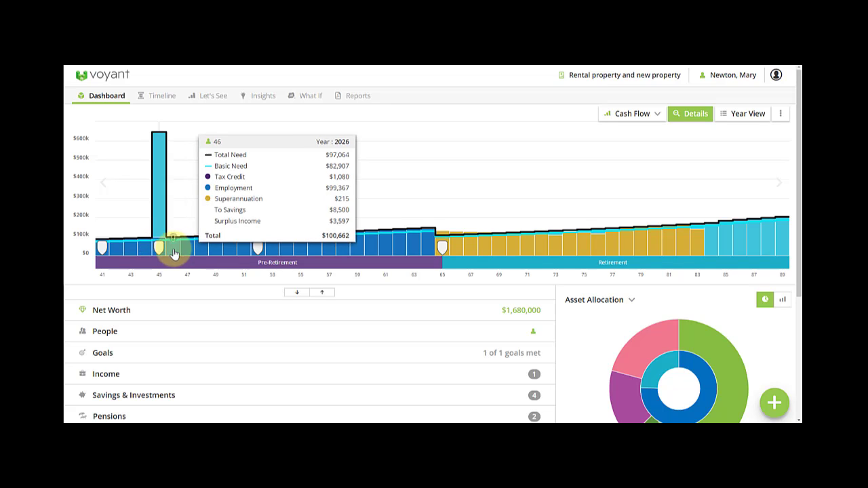
mouse_move(241, 252)
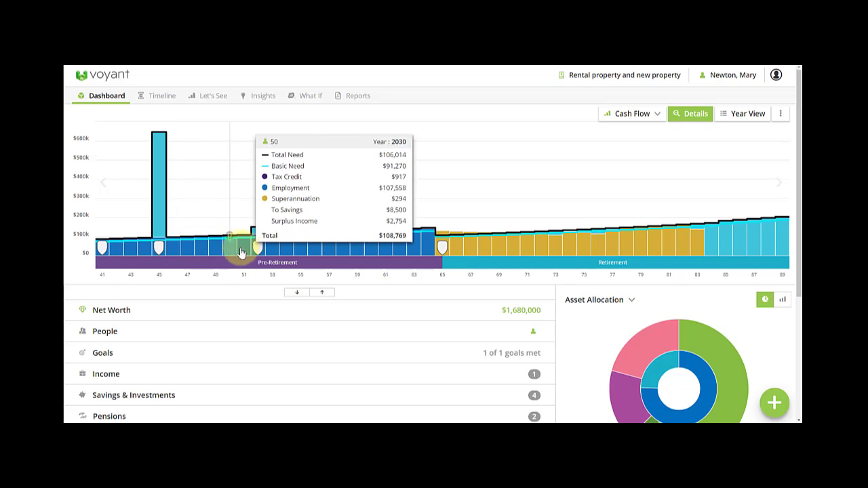
mouse_move(329, 250)
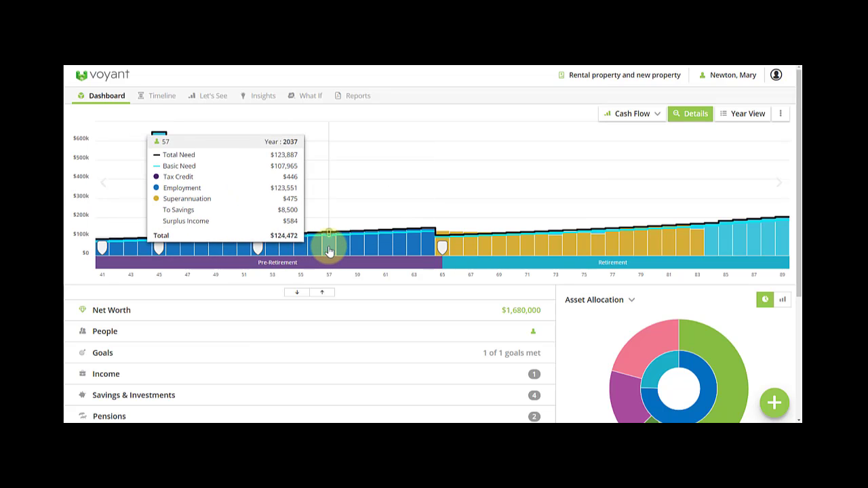
mouse_move(366, 253)
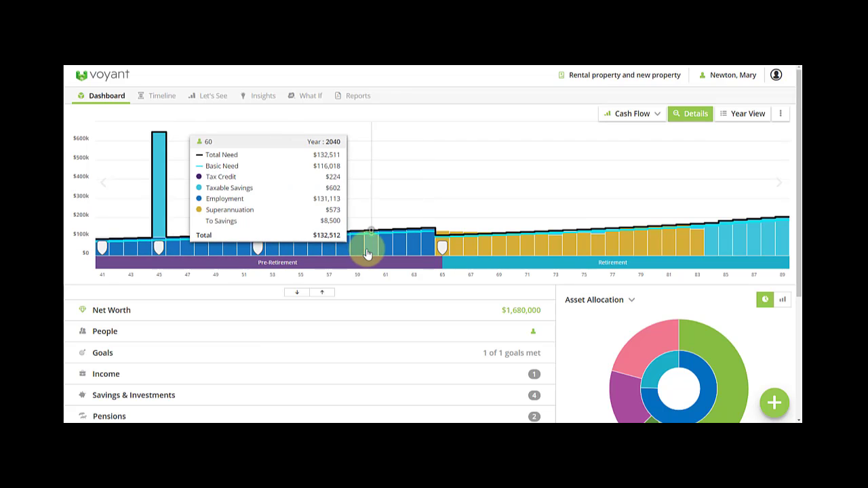